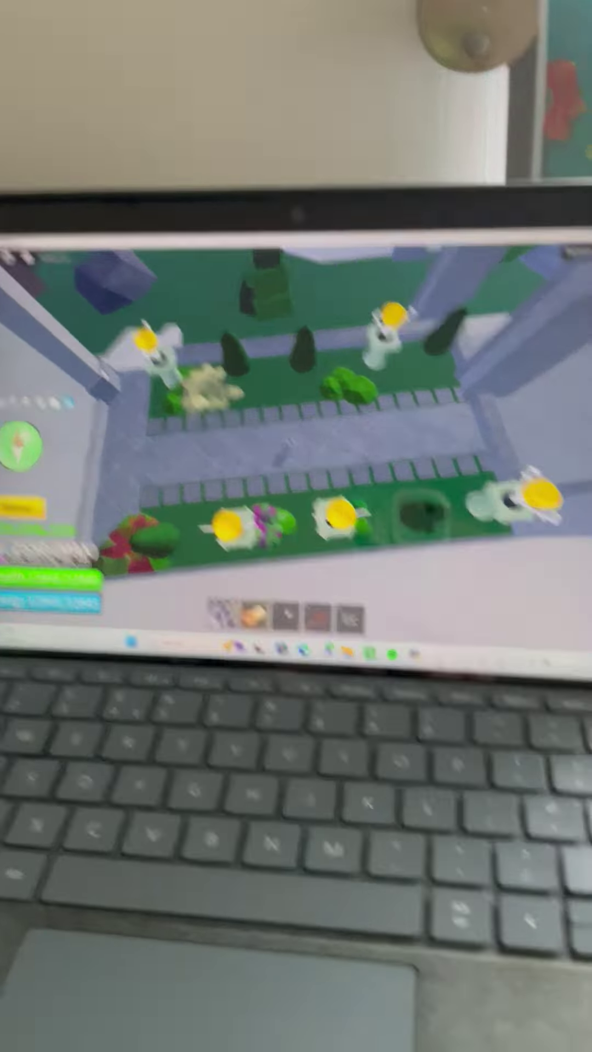
{"action": "scroll", "coordinate": [296, 412], "scroll_direction": "up", "scroll_amount": 5}
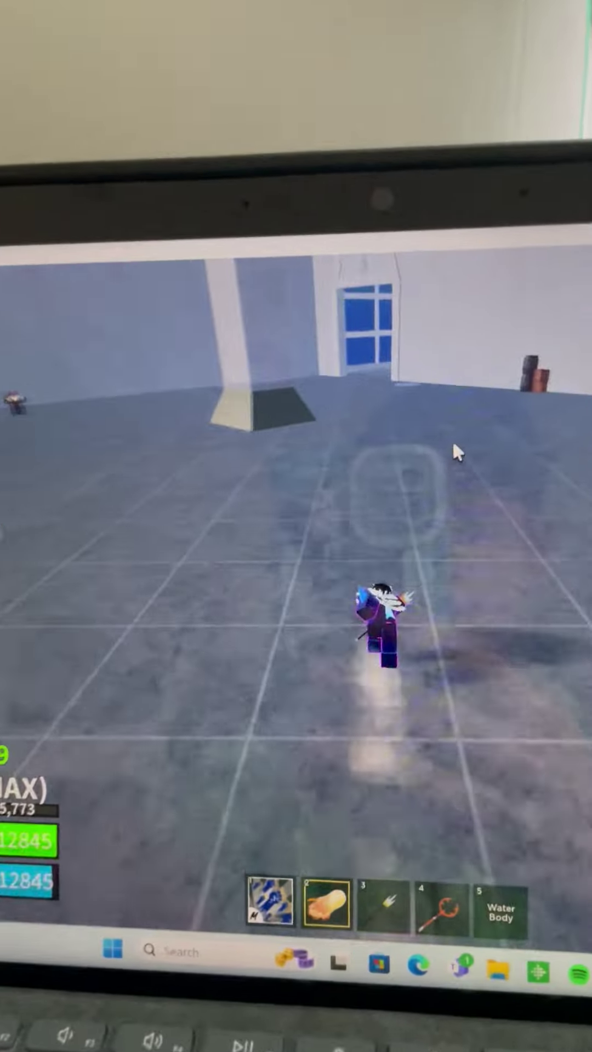
Walk the character past the window to the corner and face the camera down the basement
{"action": "key", "text": "w"}
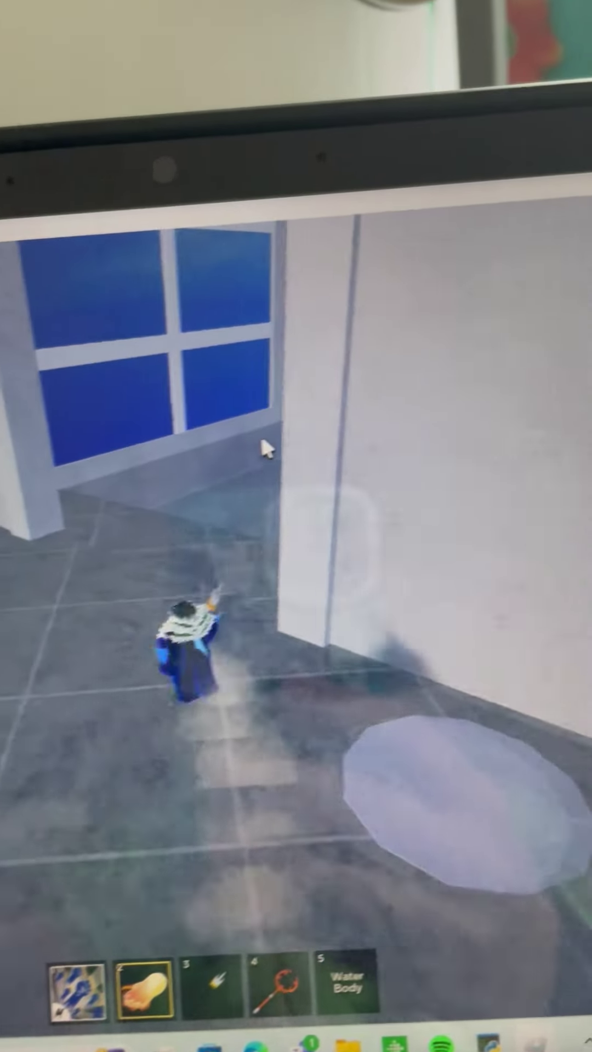
{"action": "key", "text": "w"}
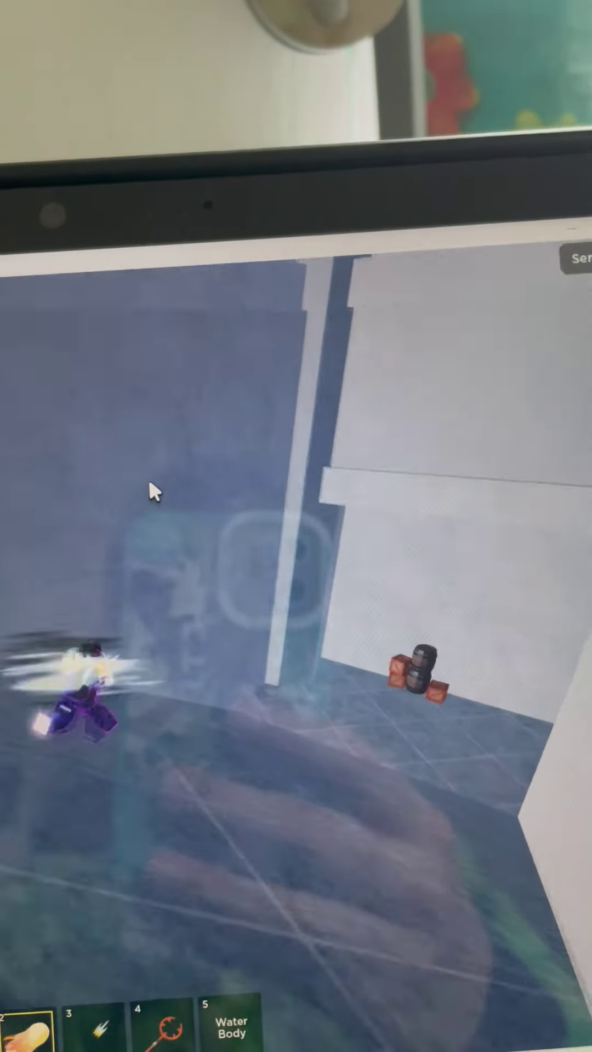
{"action": "key", "text": "w"}
{"action": "key", "text": "w"}
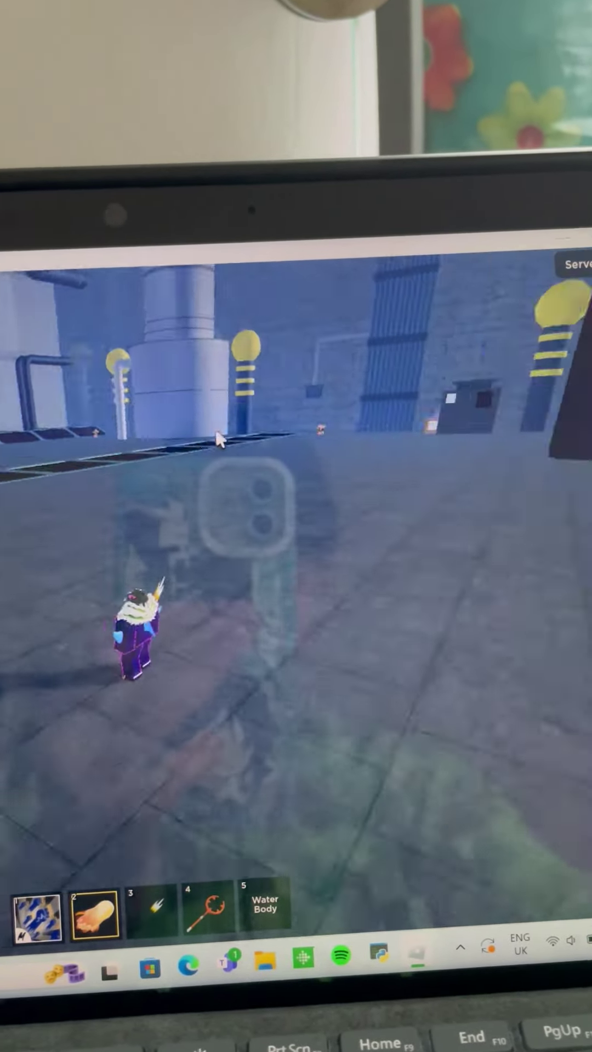
{"action": "left_click_drag", "start_coordinate": [218, 440], "coordinate": [298, 403]}
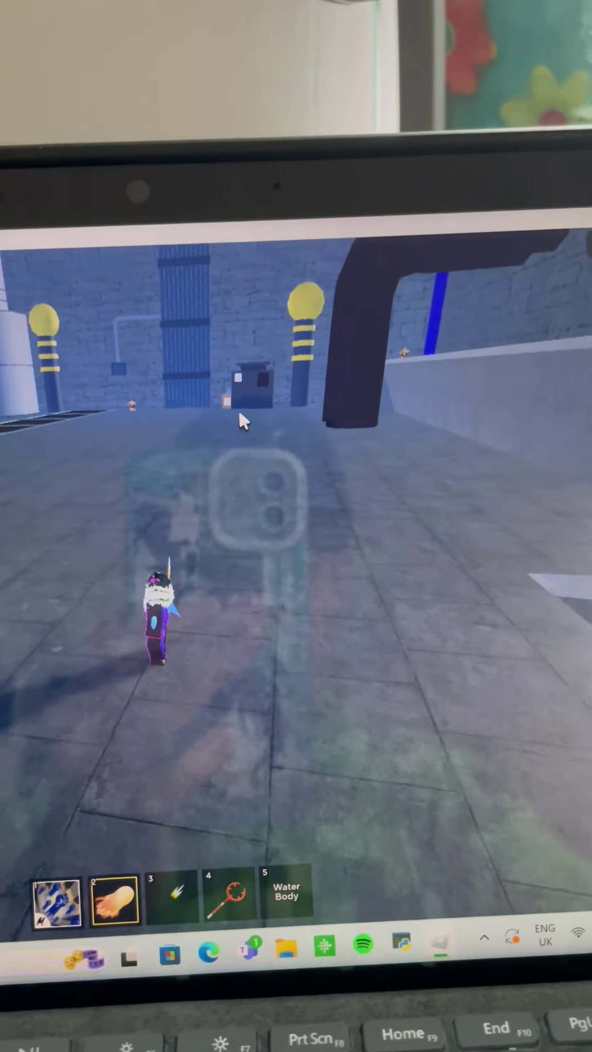